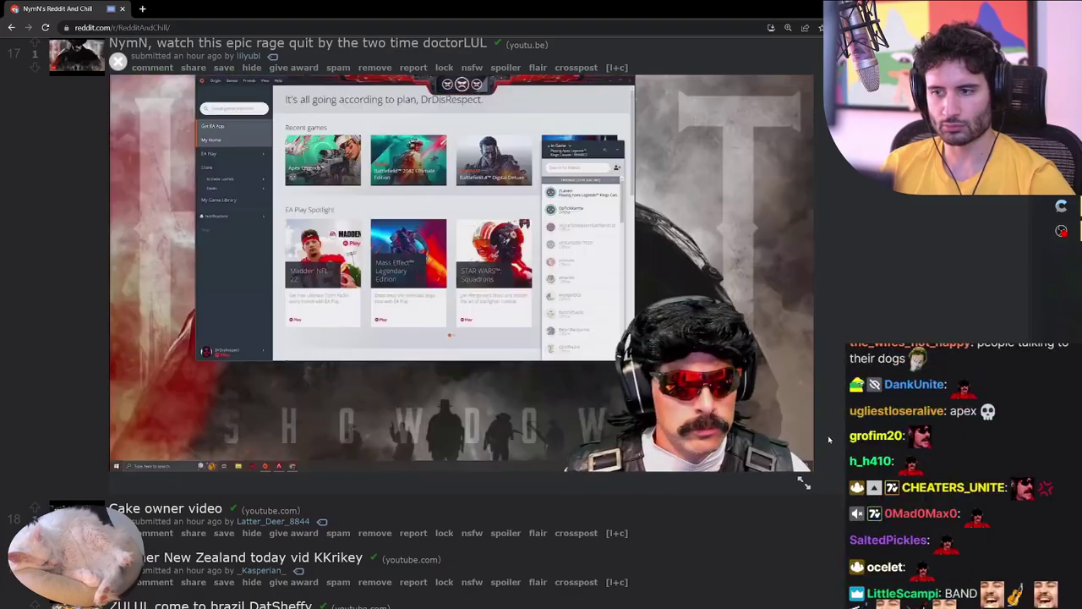
{"action": "scroll", "coordinate": [828, 439], "scroll_direction": "up", "scroll_amount": 1}
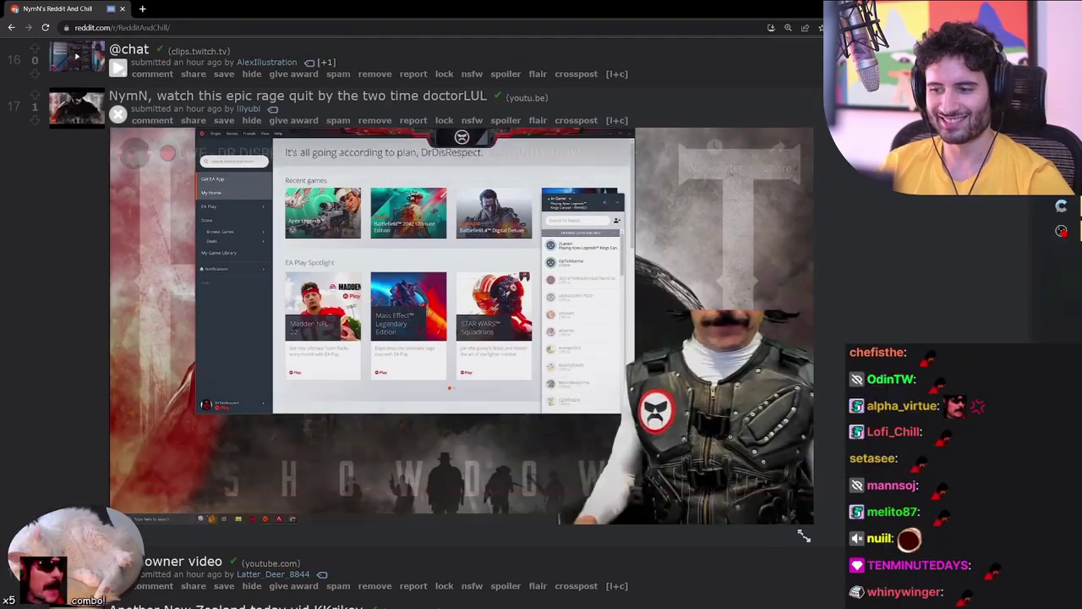
Enlarge the rage-quit YouTube embed, watch the clip, then collapse it
{"action": "left_click_drag", "start_coordinate": [803, 535], "coordinate": [837, 533]}
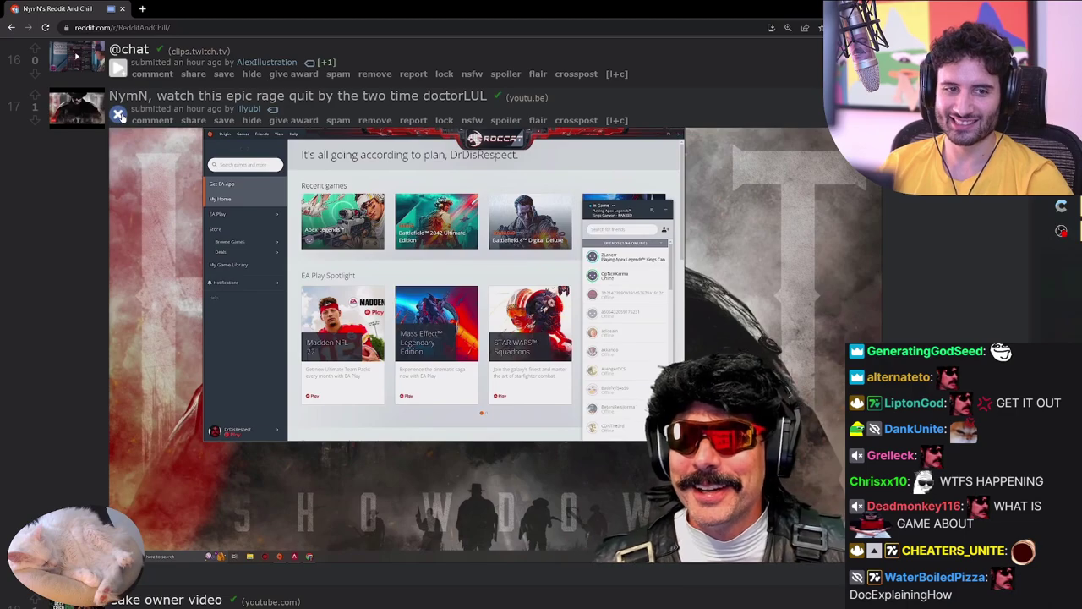
{"action": "left_click", "coordinate": [119, 115]}
{"action": "scroll", "coordinate": [169, 212], "scroll_direction": "up", "scroll_amount": 2}
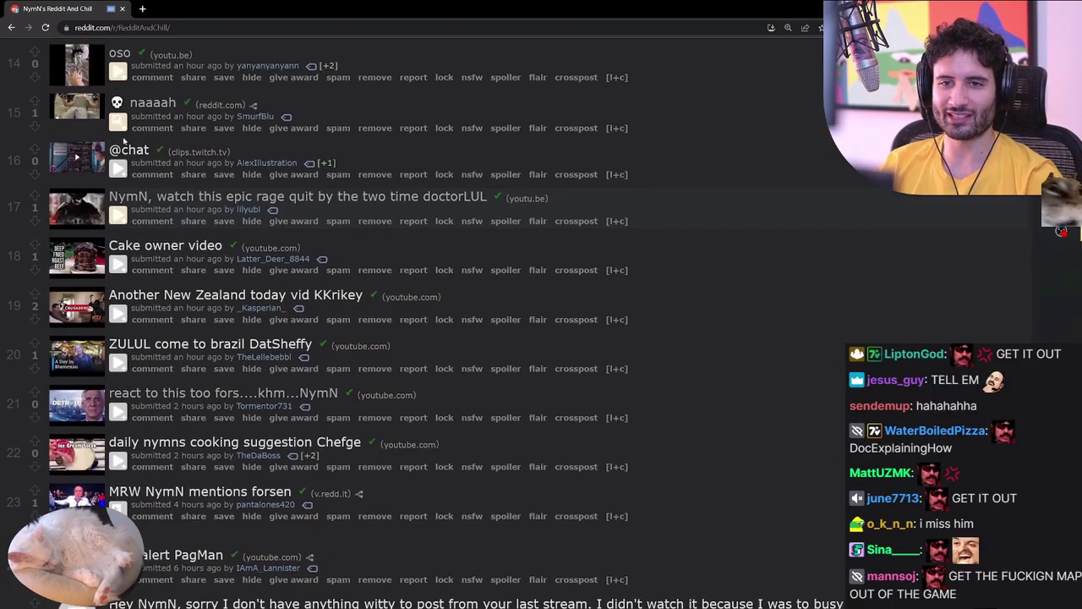
{"action": "left_click", "coordinate": [118, 173]}
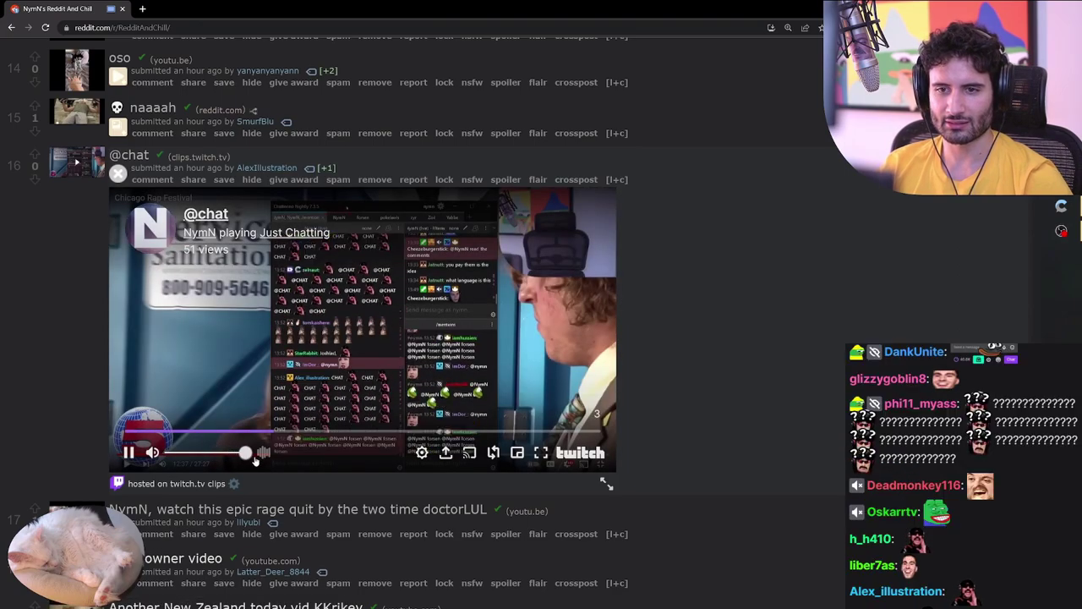
{"action": "left_click", "coordinate": [127, 464]}
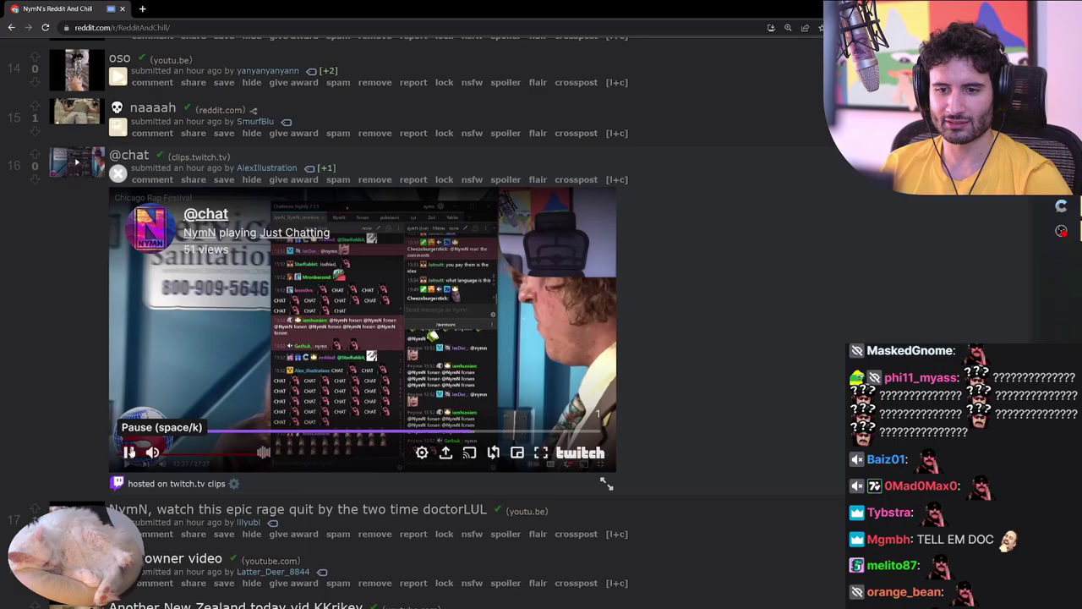
{"action": "scroll", "coordinate": [363, 338], "scroll_direction": "down", "scroll_amount": 3}
{"action": "scroll", "coordinate": [249, 403], "scroll_direction": "down", "scroll_amount": 3}
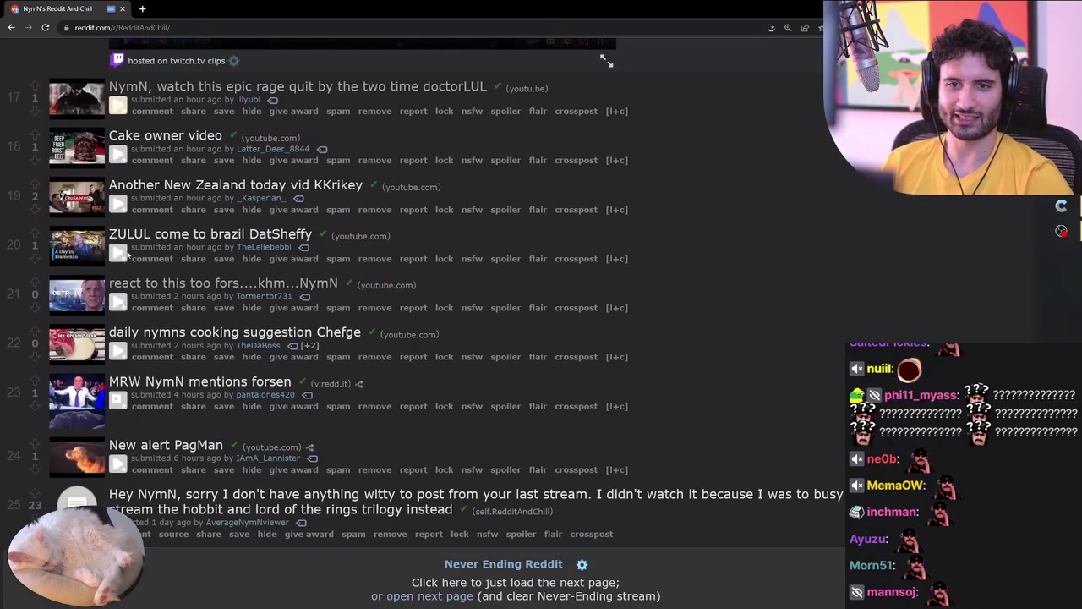